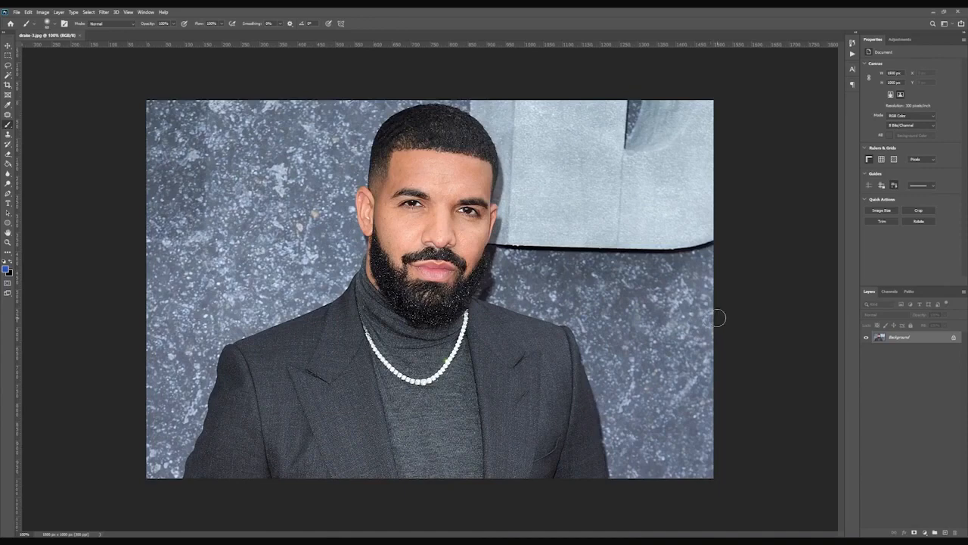
# Switch to the Pen tool and unlock the background layer.
pyautogui.hotkey('ctrl', '+')
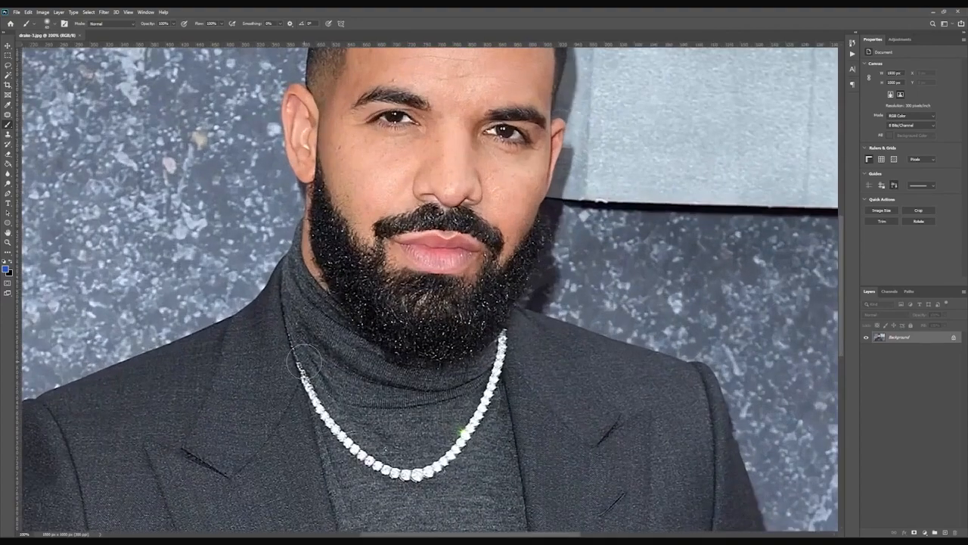
pyautogui.moveTo(194, 374); pyautogui.dragTo(318, 430)
pyautogui.moveTo(622, 259); pyautogui.dragTo(449, 324)
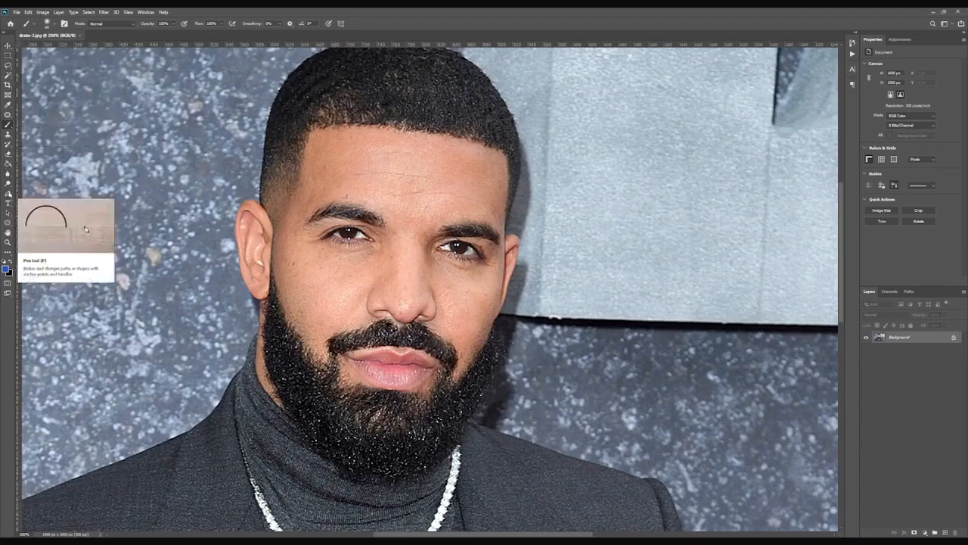
pyautogui.click(8, 193)
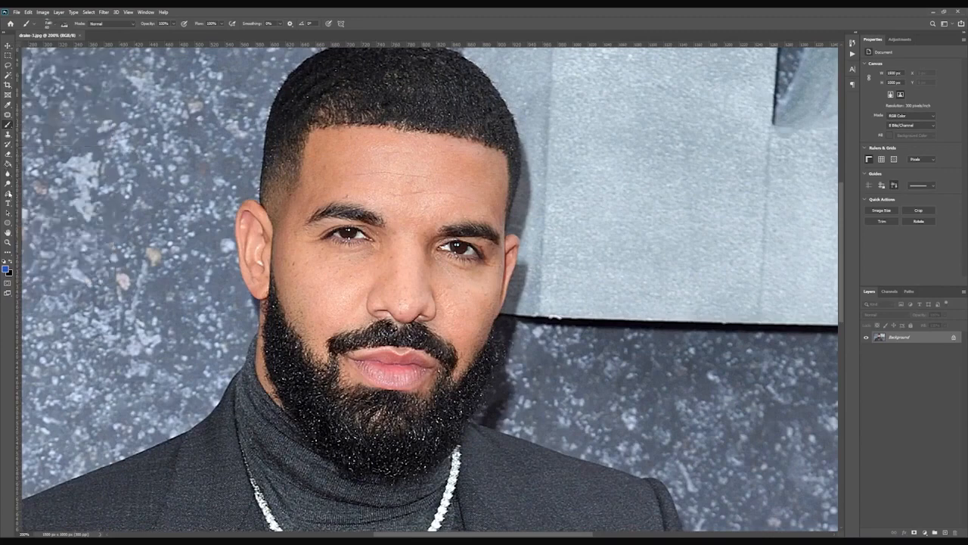
pyautogui.click(9, 46)
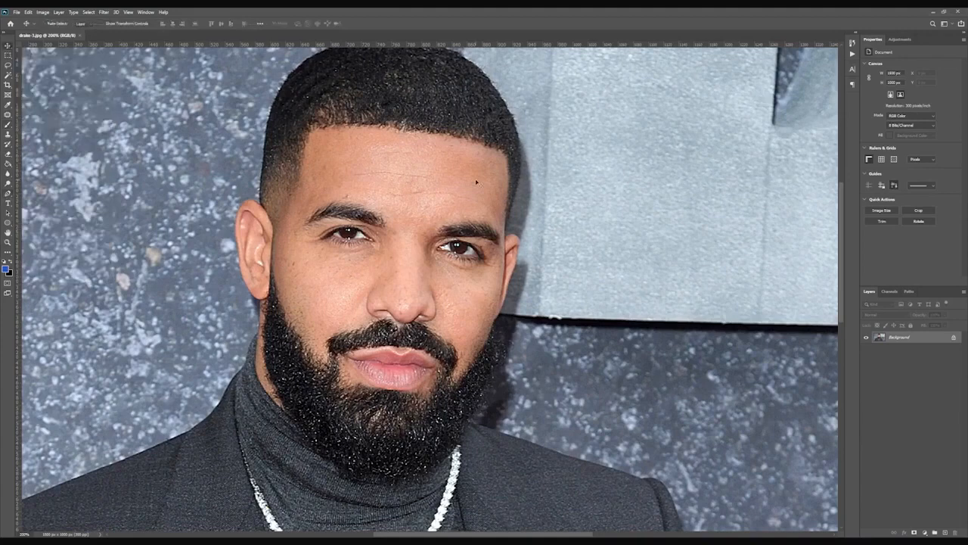
pyautogui.press('p')
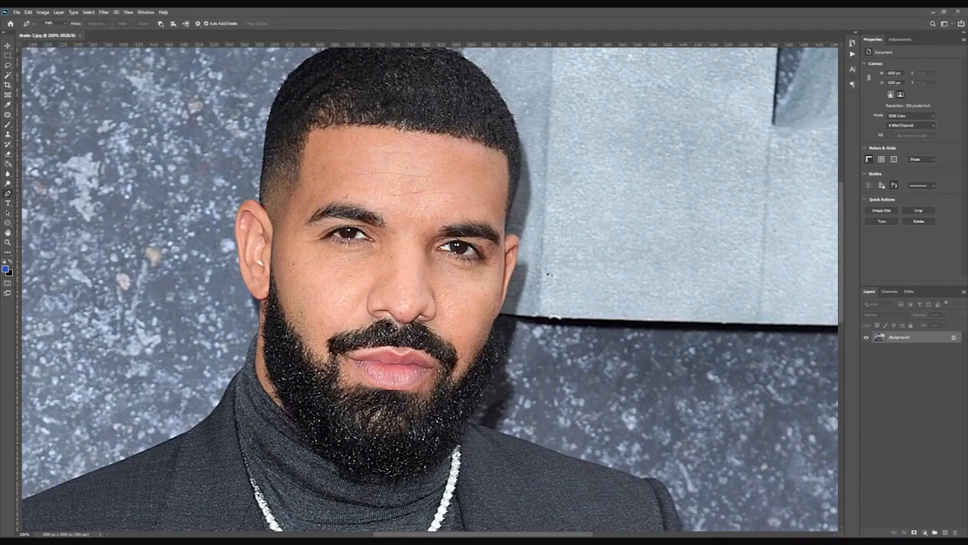
pyautogui.moveTo(403, 247); pyautogui.dragTo(475, 251)
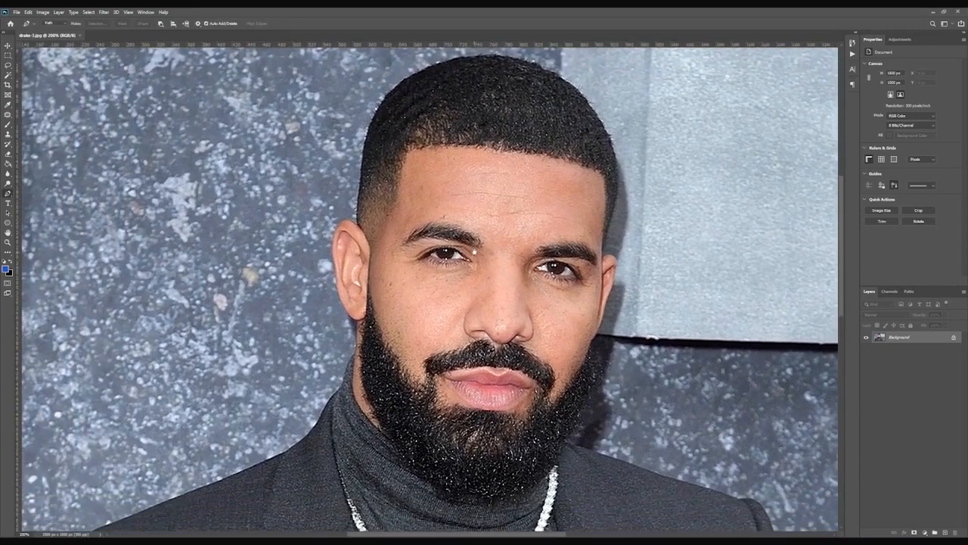
pyautogui.click(953, 338)
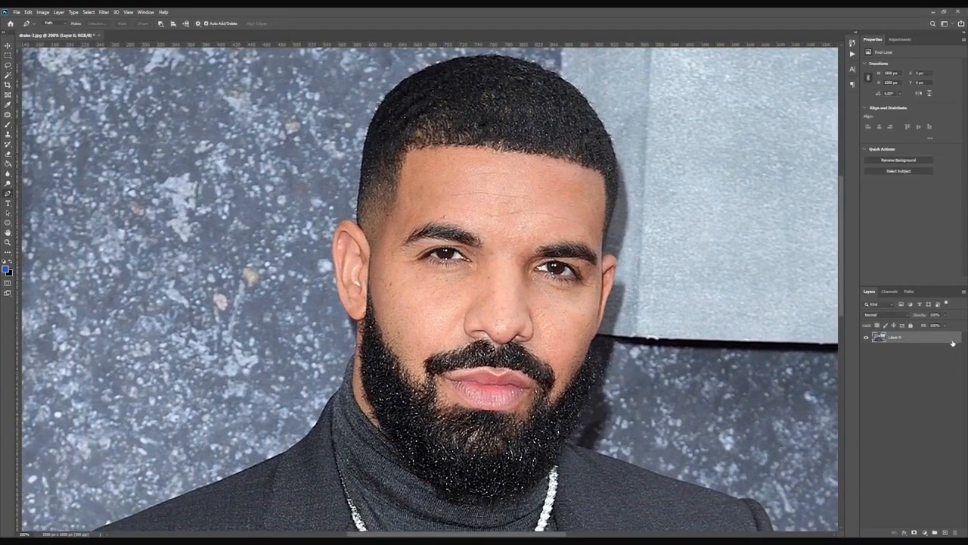
# Duplicate the layer and add a layer mask to the copy.
pyautogui.hotkey('ctrl', 'j')
pyautogui.click(913, 532)
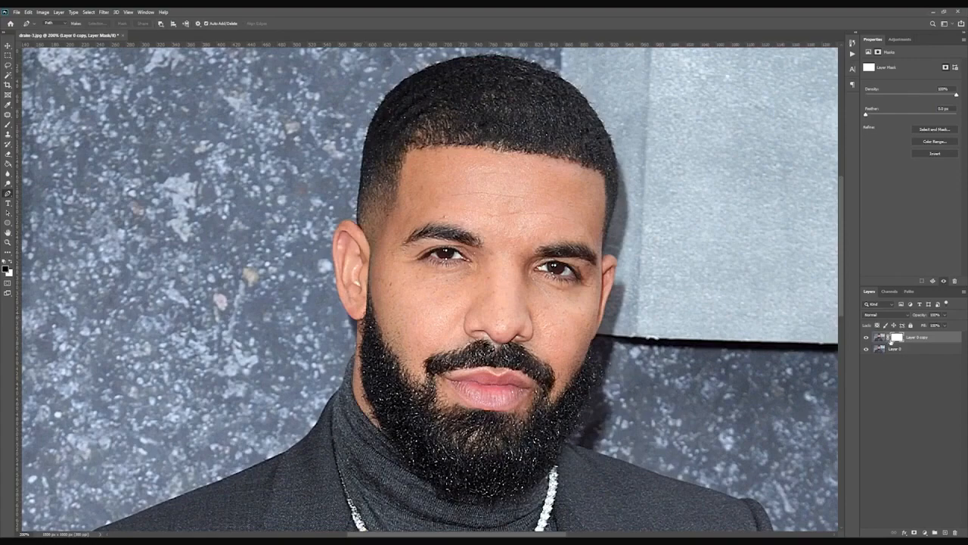
# Inspect the subject's outline at close zoom around the head, beard, shoulders and suit.
pyautogui.hotkey('ctrl', '0')
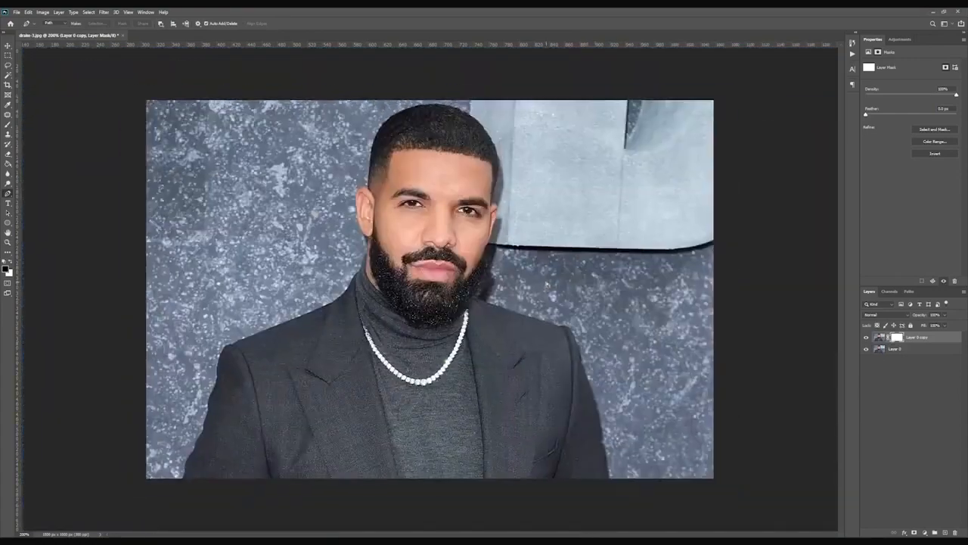
pyautogui.hotkey('ctrl', '1')
pyautogui.hotkey('ctrl', '+')
pyautogui.hotkey('ctrl', '-')
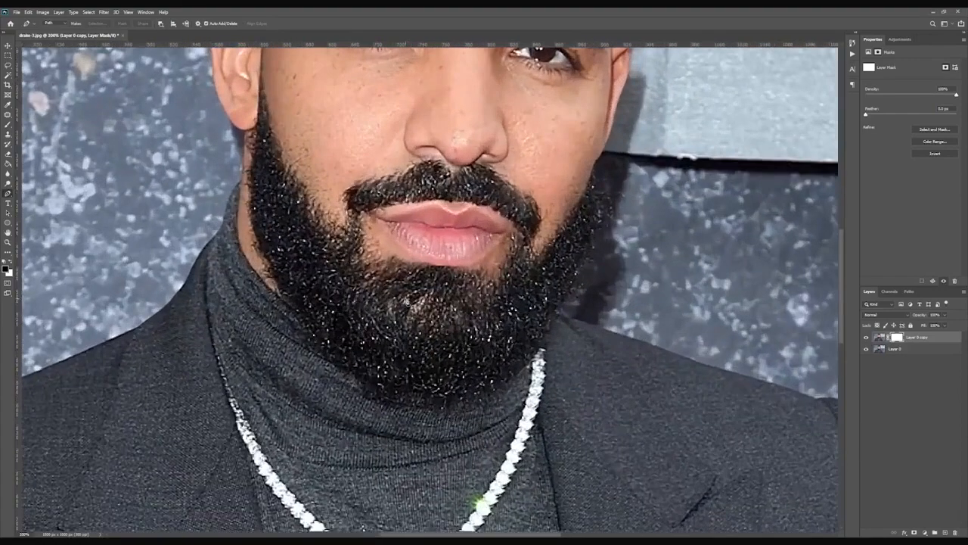
pyautogui.hotkey('ctrl', '+')
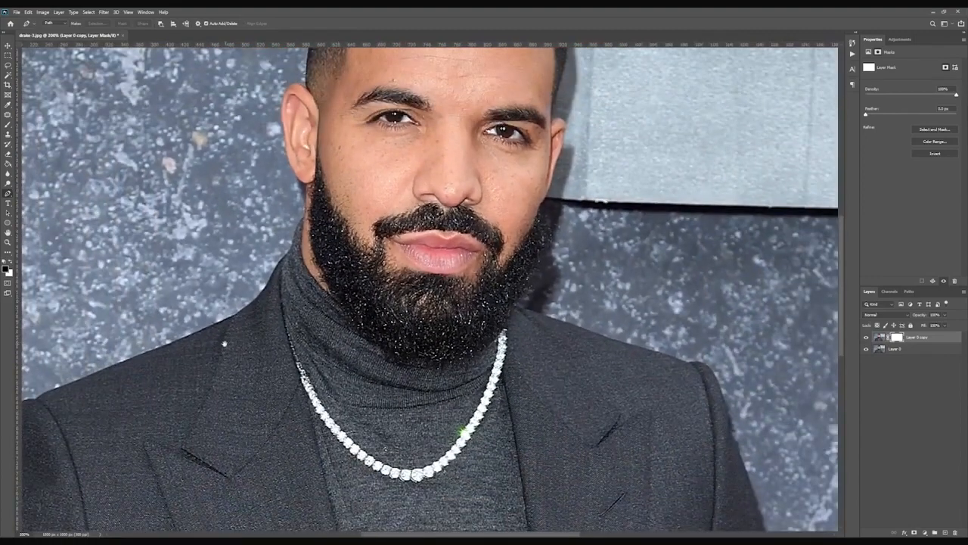
pyautogui.moveTo(391, 167); pyautogui.dragTo(552, 259)
pyautogui.moveTo(418, 414); pyautogui.dragTo(492, 255)
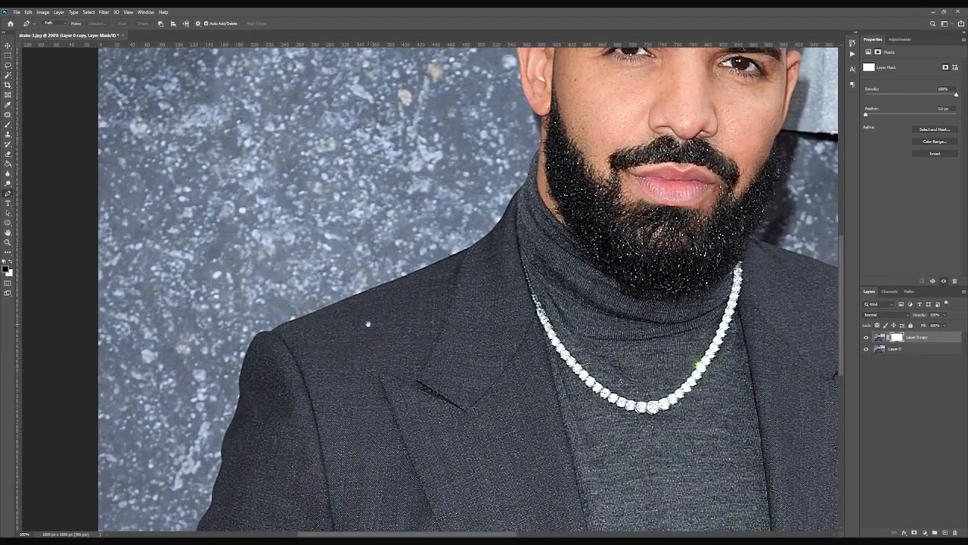
pyautogui.moveTo(432, 328); pyautogui.dragTo(764, 161)
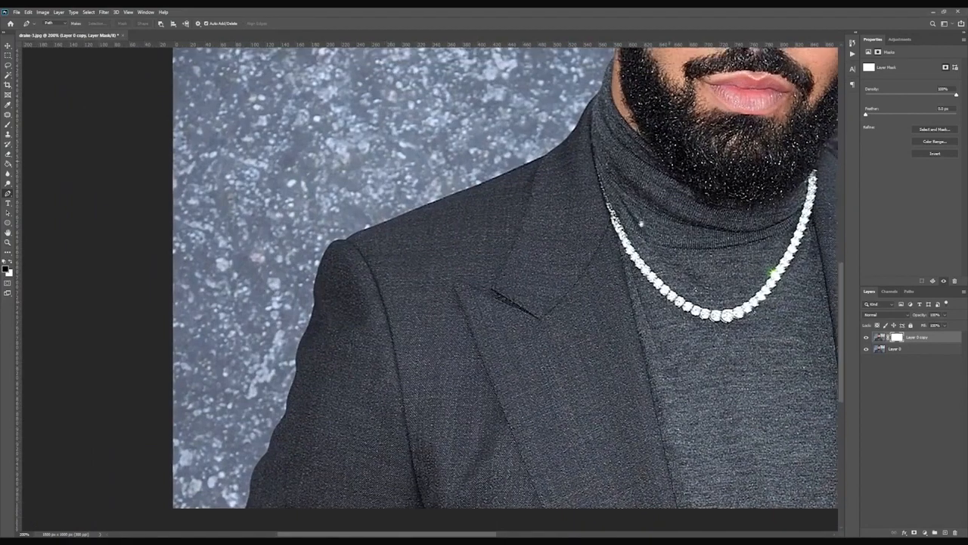
pyautogui.moveTo(612, 210); pyautogui.dragTo(458, 489)
pyautogui.moveTo(575, 221); pyautogui.dragTo(498, 319)
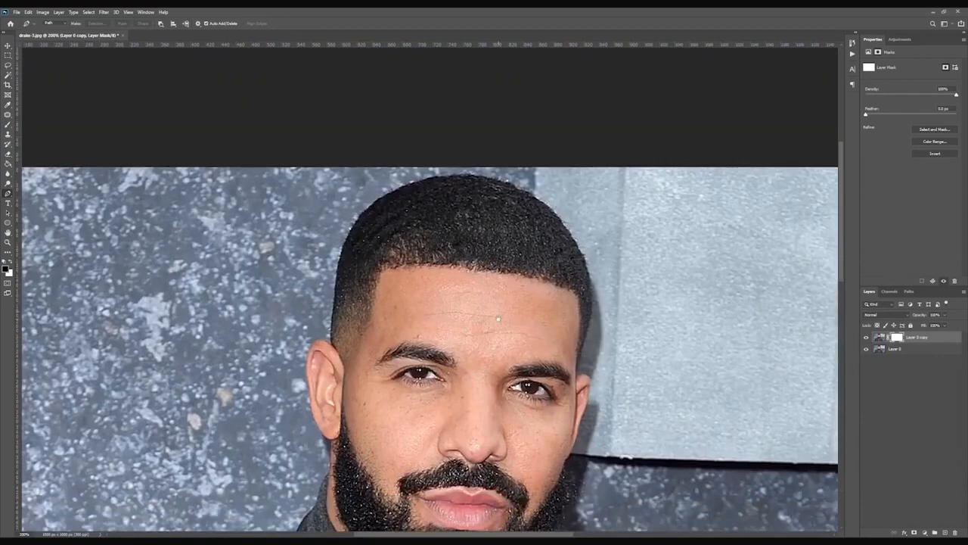
# Begin a Pen path across the top of the hair and down its right side with curved anchor points.
pyautogui.hotkey('ctrl', '+')
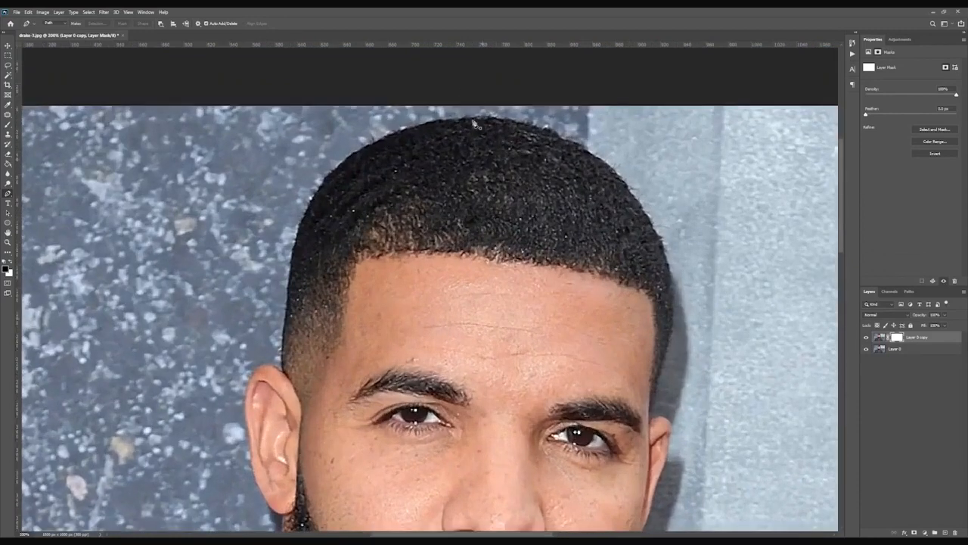
pyautogui.click(404, 138)
pyautogui.click(553, 133)
pyautogui.click(559, 139)
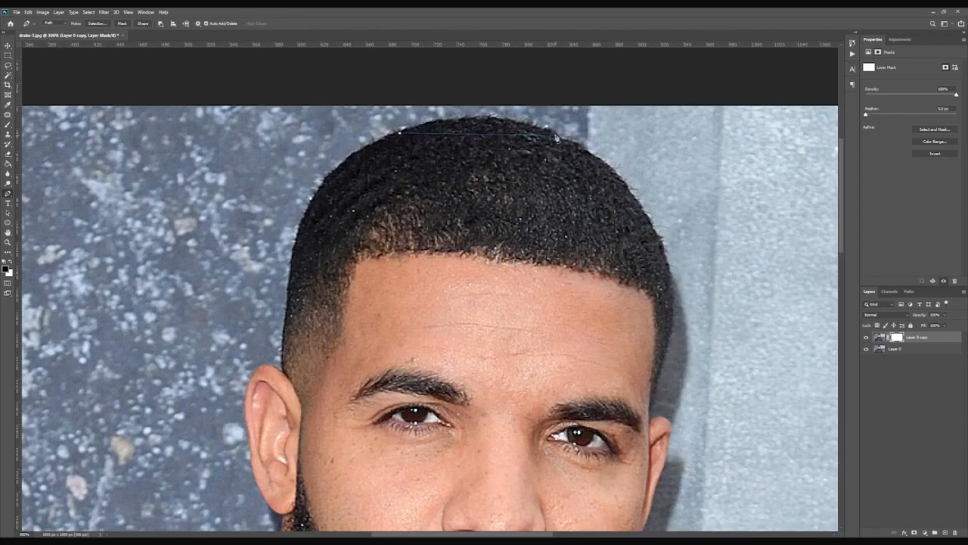
pyautogui.moveTo(558, 138); pyautogui.dragTo(628, 171)
pyautogui.moveTo(678, 178); pyautogui.dragTo(609, 150)
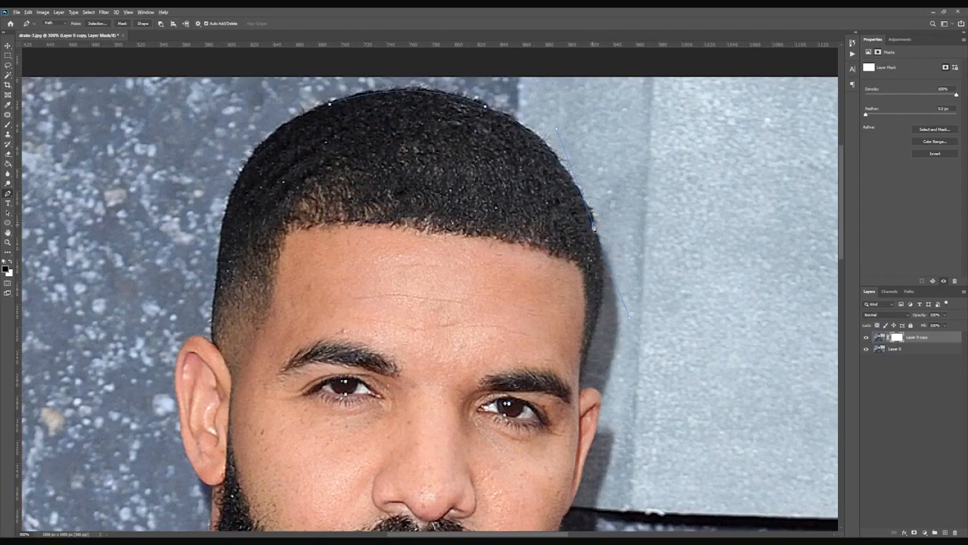
pyautogui.keyDown('alt'); pyautogui.click(594, 225); pyautogui.keyUp('alt')
pyautogui.moveTo(527, 319); pyautogui.dragTo(573, 322)
pyautogui.click(598, 320)
pyautogui.scroll(-3, 592, 327)
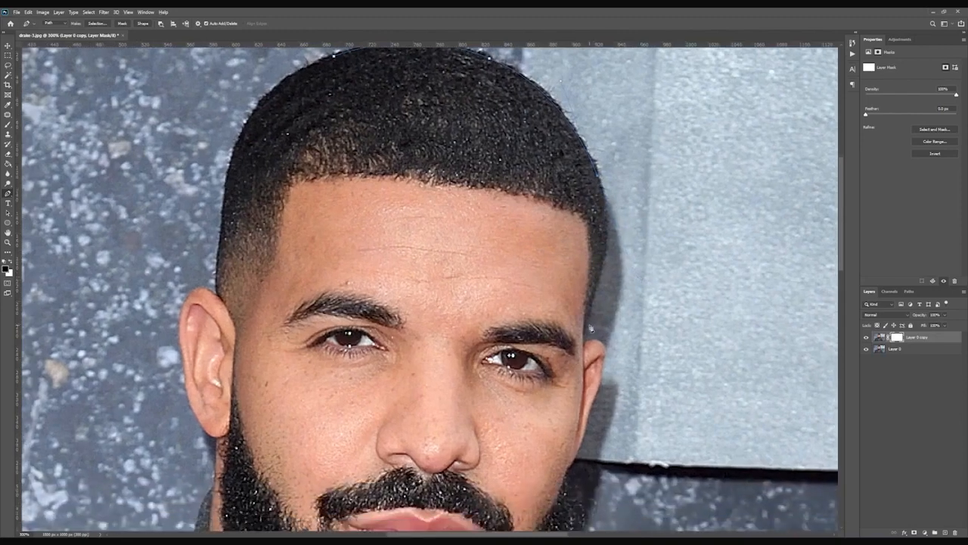
# Continue the path down the right side of the head past the ear.
pyautogui.moveTo(586, 321); pyautogui.dragTo(513, 413)
pyautogui.keyDown('alt'); pyautogui.click(585, 321); pyautogui.keyUp('alt')
pyautogui.keyDown('alt'); pyautogui.click(581, 349); pyautogui.keyUp('alt')
pyautogui.moveTo(596, 326); pyautogui.dragTo(574, 192)
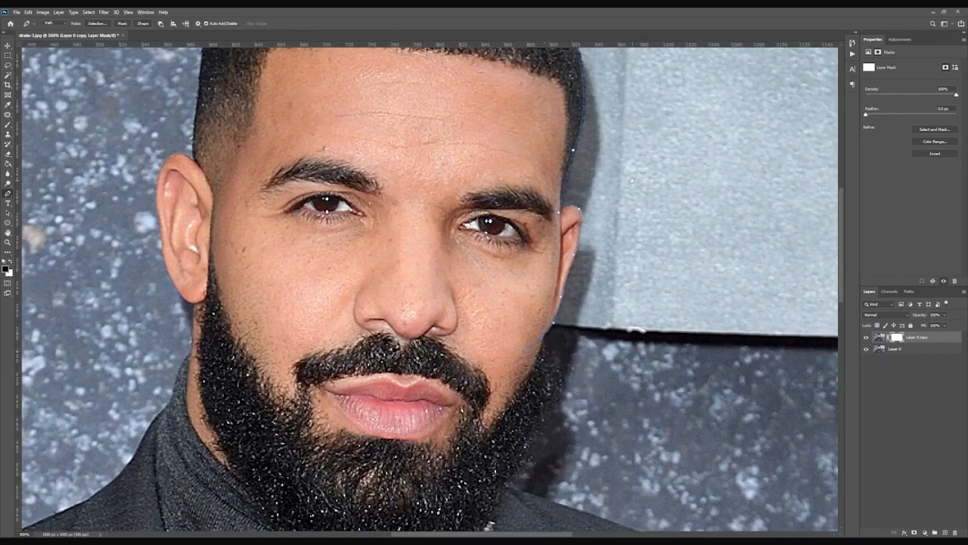
pyautogui.moveTo(632, 180); pyautogui.dragTo(607, 111)
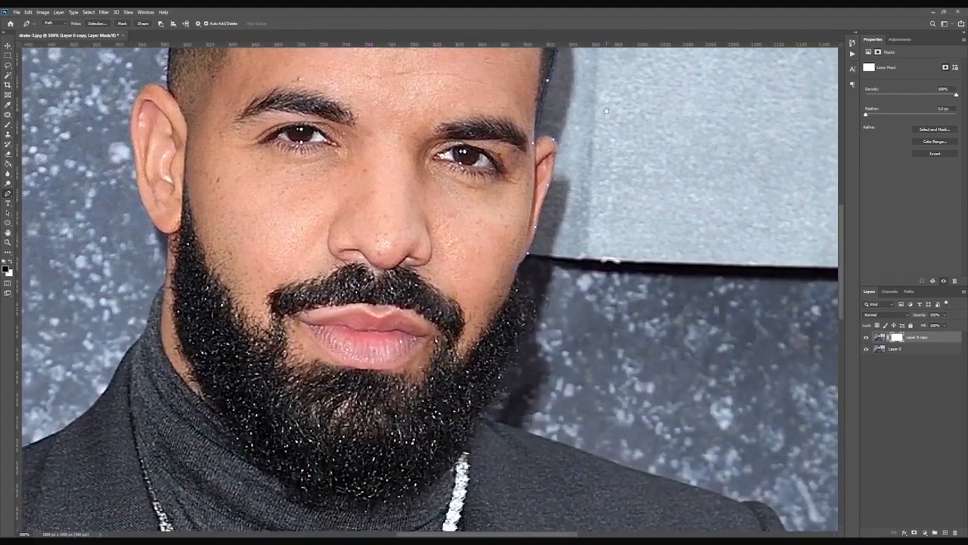
pyautogui.scroll(-5, 607, 112)
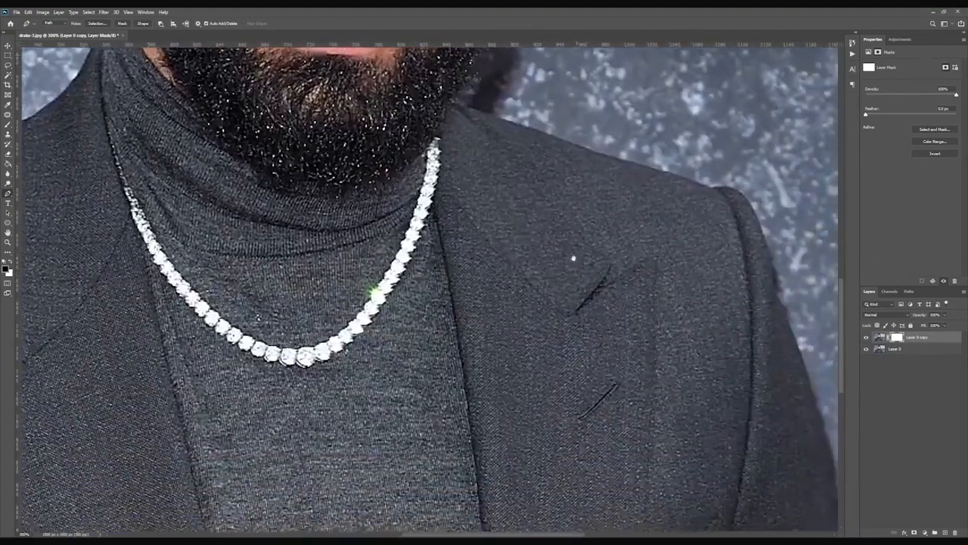
pyautogui.moveTo(574, 257); pyautogui.dragTo(547, 478)
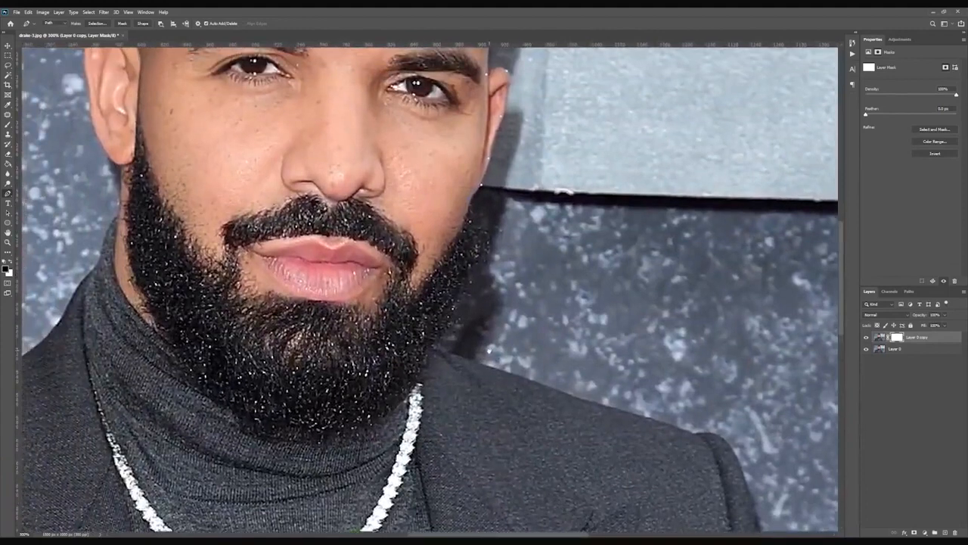
pyautogui.moveTo(489, 350); pyautogui.dragTo(555, 412)
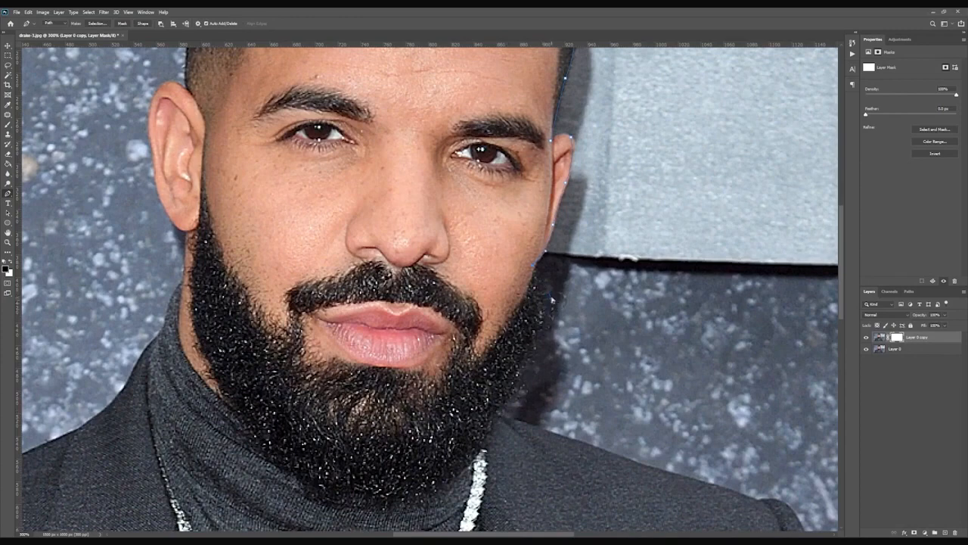
# Trace the path along the right edge of the beard down to the collar.
pyautogui.click(552, 307)
pyautogui.click(522, 352)
pyautogui.keyDown('alt'); pyautogui.click(535, 338); pyautogui.keyUp('alt')
pyautogui.click(518, 377)
pyautogui.moveTo(498, 408); pyautogui.dragTo(468, 418)
pyautogui.keyDown('alt'); pyautogui.click(498, 409); pyautogui.keyUp('alt')
pyautogui.keyDown('alt'); pyautogui.click(498, 414); pyautogui.keyUp('alt')
pyautogui.moveTo(637, 415); pyautogui.dragTo(414, 168)
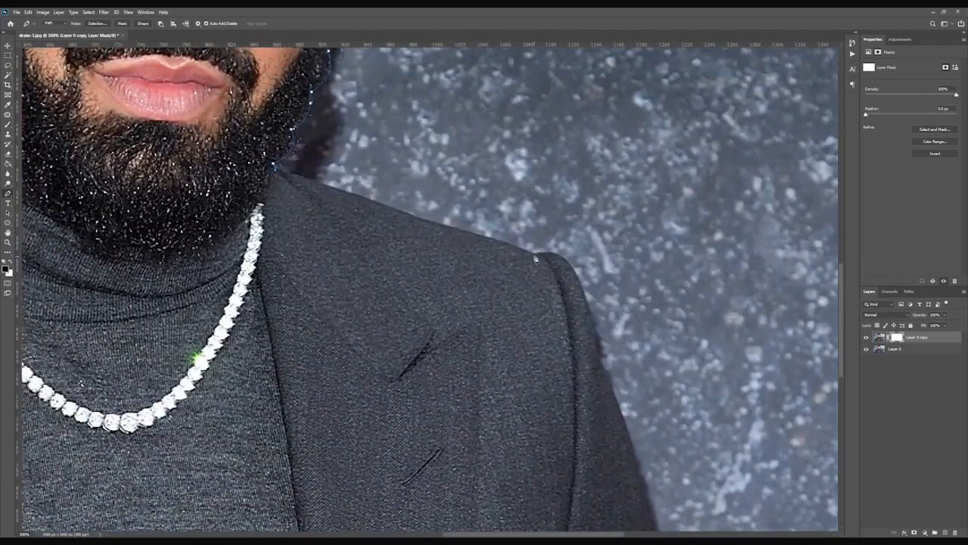
# Extend the path over the right shoulder and down the suit's edge below the image's bottom.
pyautogui.moveTo(597, 293); pyautogui.dragTo(624, 284)
pyautogui.moveTo(619, 299); pyautogui.dragTo(562, 168)
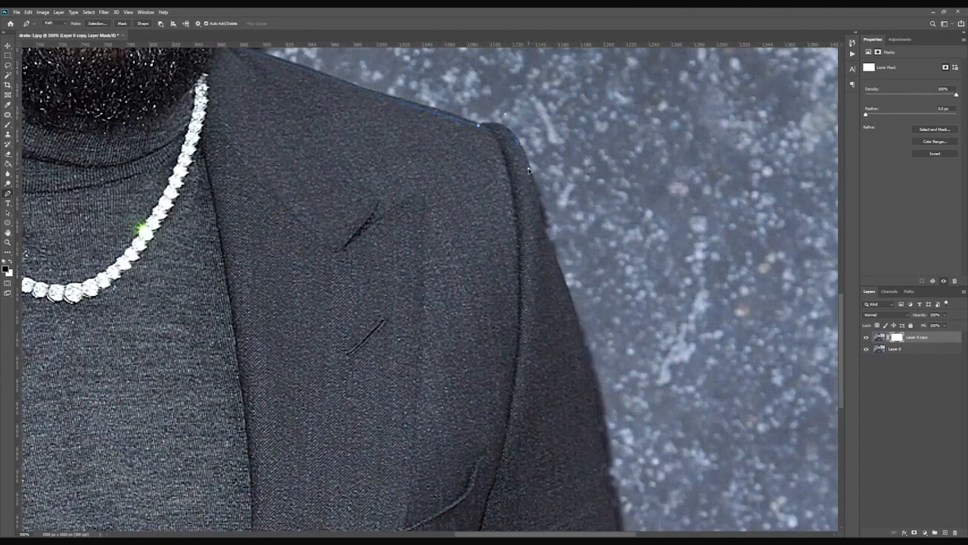
pyautogui.keyDown('alt'); pyautogui.click(518, 143); pyautogui.keyUp('alt')
pyautogui.moveTo(605, 217); pyautogui.dragTo(584, 172)
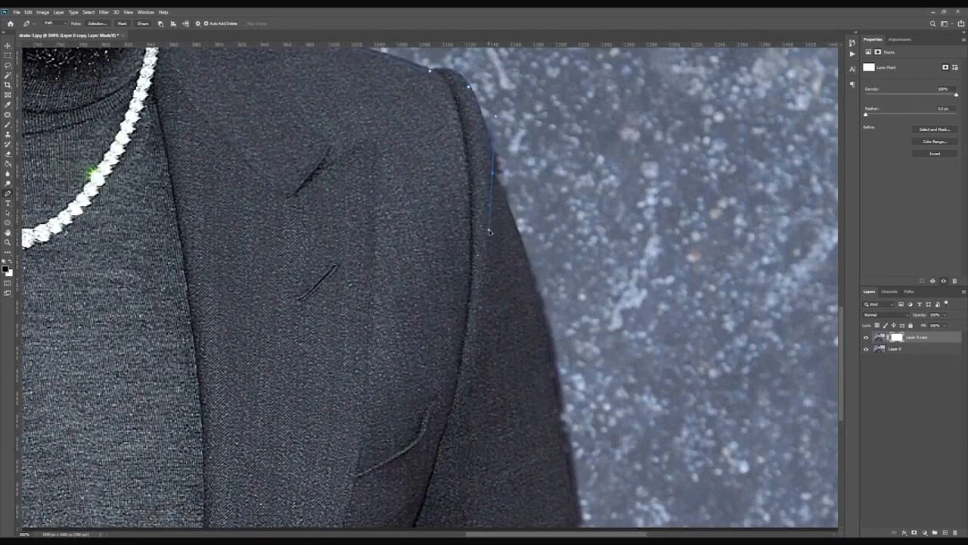
pyautogui.click(493, 174)
pyautogui.click(491, 184)
pyautogui.click(503, 194)
pyautogui.keyDown('alt'); pyautogui.click(505, 194); pyautogui.keyUp('alt')
pyautogui.scroll(-3, 615, 279)
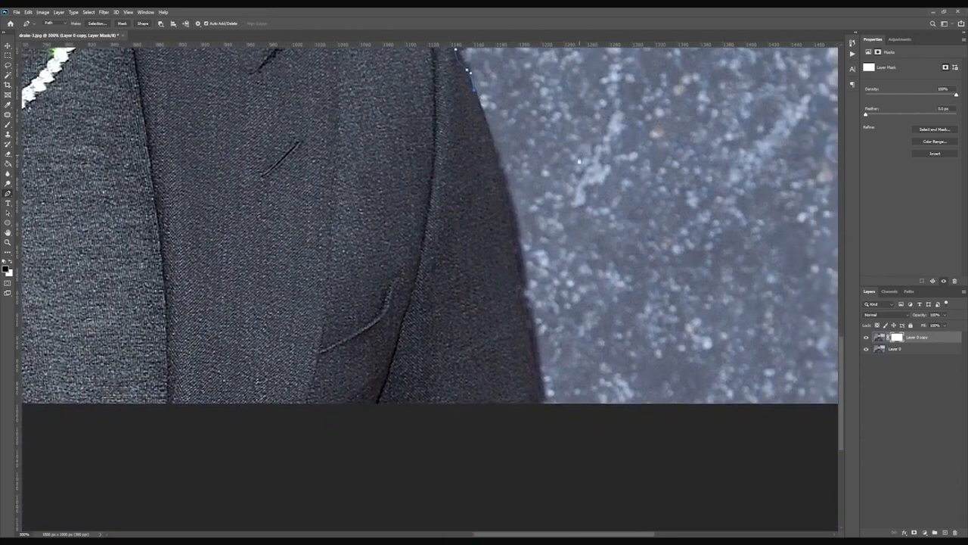
pyautogui.moveTo(542, 416); pyautogui.dragTo(554, 468)
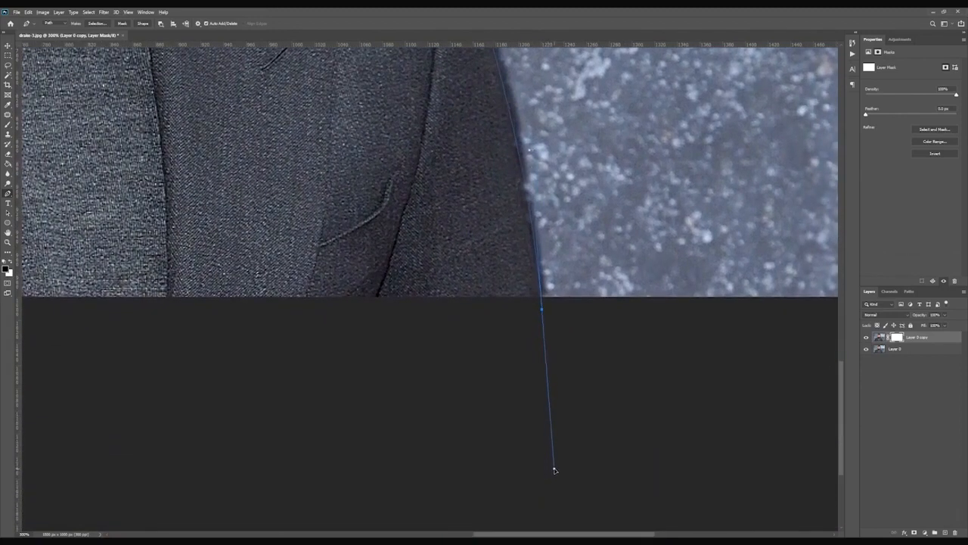
pyautogui.keyDown('alt'); pyautogui.click(542, 312); pyautogui.keyUp('alt')
# Add path points below the image running across to the lower left corner.
pyautogui.hotkey('ctrl', '-')
pyautogui.hotkey('ctrl', '-')
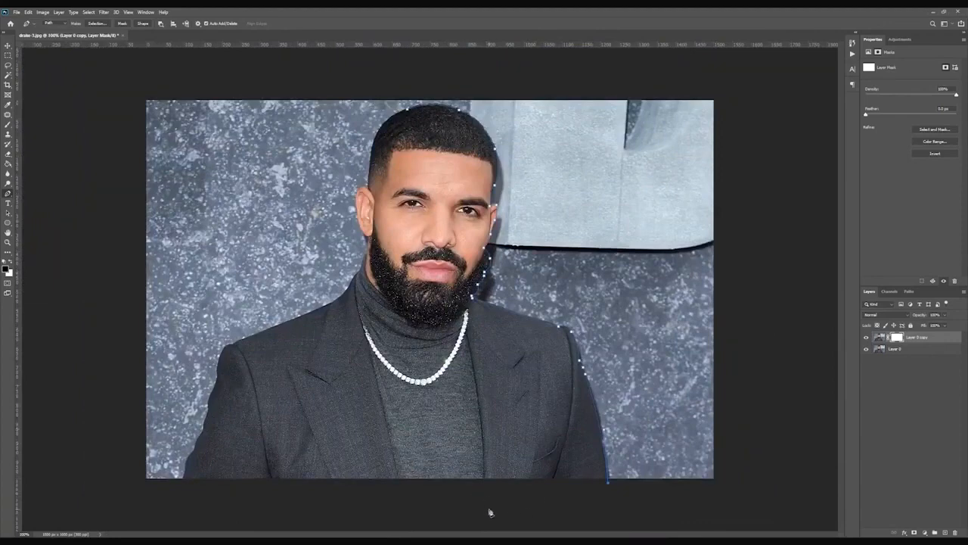
pyautogui.click(456, 505)
pyautogui.click(210, 490)
pyautogui.click(182, 487)
pyautogui.hotkey('ctrl', '+')
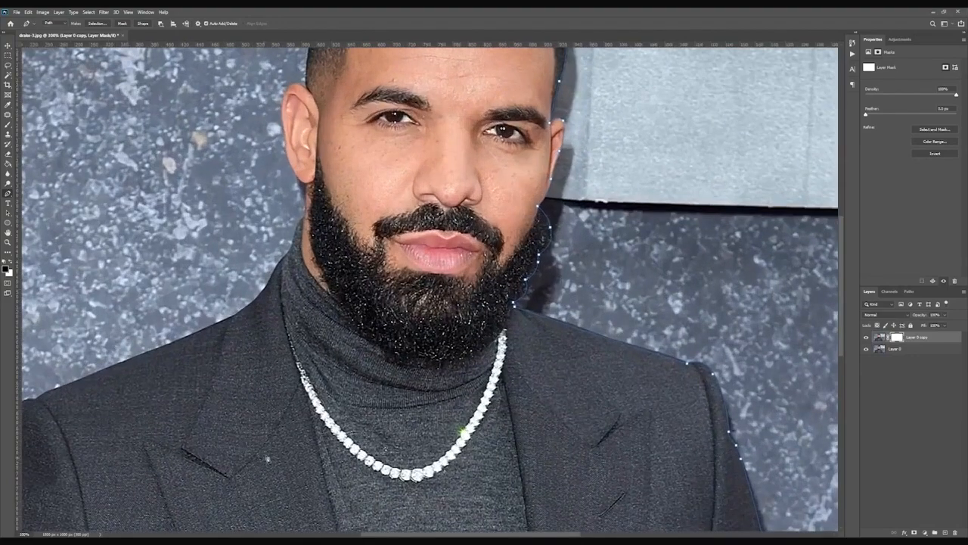
# Place points up from the bottom along the left edge of the suit.
pyautogui.moveTo(243, 418); pyautogui.dragTo(549, 199)
pyautogui.moveTo(384, 262); pyautogui.dragTo(509, 225)
pyautogui.hotkey('ctrl', '+')
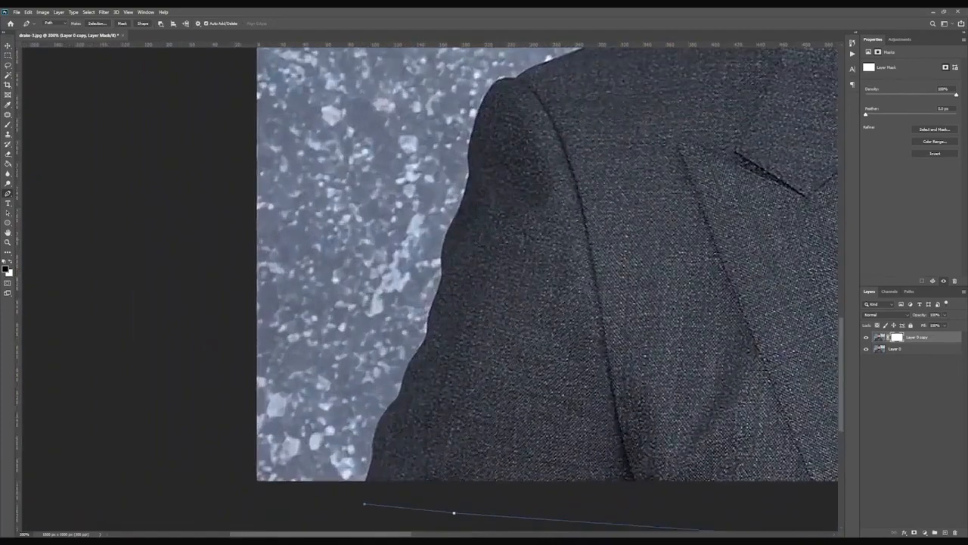
pyautogui.click(366, 488)
pyautogui.click(365, 489)
pyautogui.moveTo(374, 432); pyautogui.dragTo(374, 437)
pyautogui.press('super')
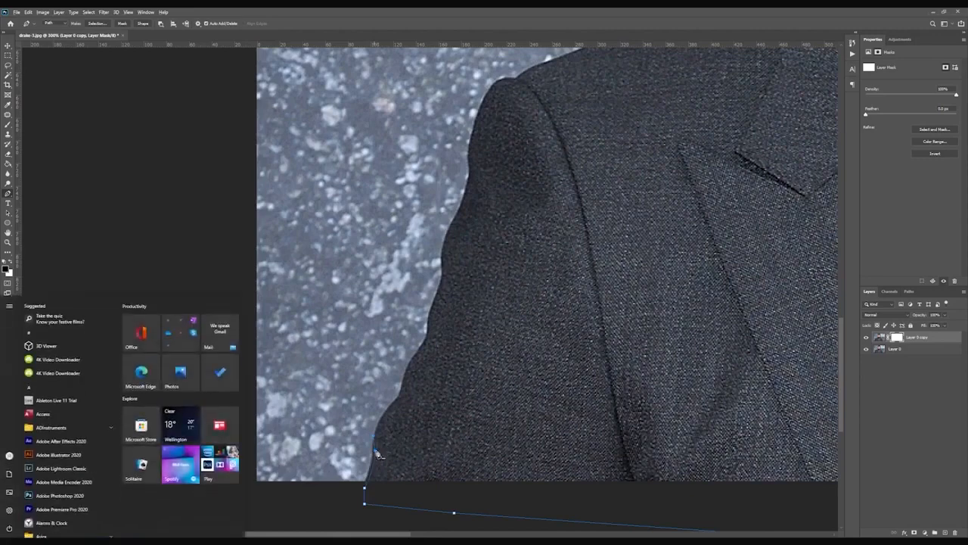
pyautogui.press('super')
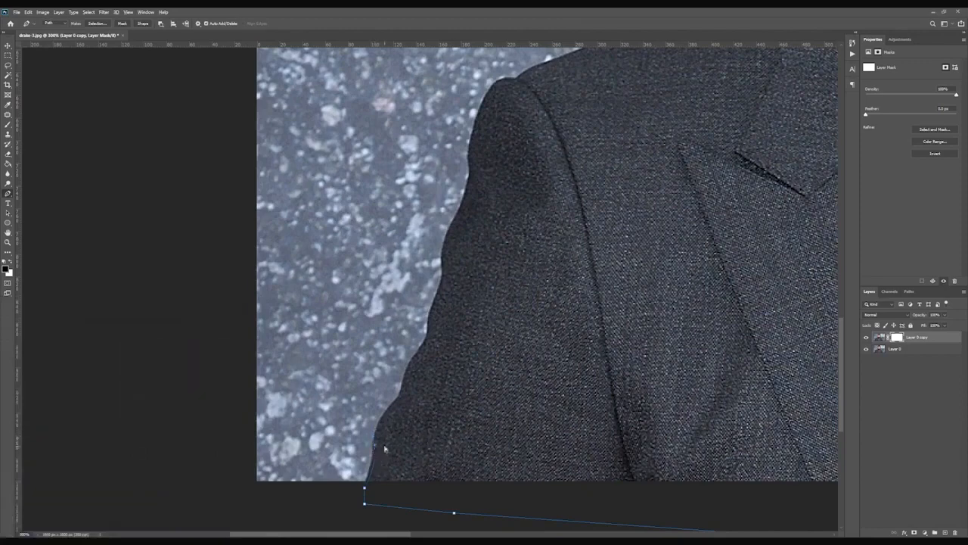
# Place path points up the left sleeve edge of the suit toward the shoulder.
pyautogui.moveTo(374, 445); pyautogui.dragTo(373, 428)
pyautogui.moveTo(402, 398); pyautogui.dragTo(427, 379)
pyautogui.keyDown('alt'); pyautogui.click(402, 398); pyautogui.keyUp('alt')
pyautogui.scroll(2, 428, 390)
pyautogui.moveTo(423, 388); pyautogui.dragTo(445, 375)
pyautogui.keyDown('alt'); pyautogui.click(424, 386); pyautogui.keyUp('alt')
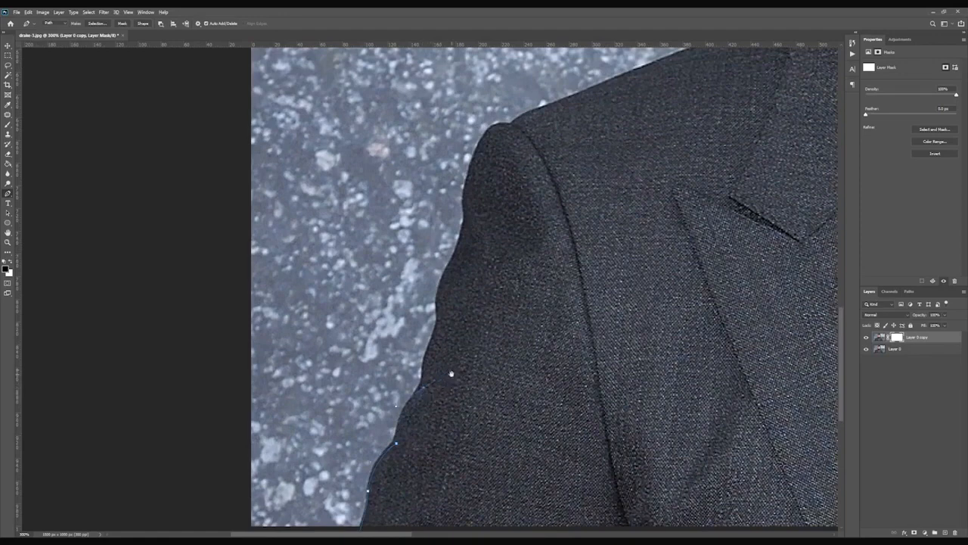
pyautogui.moveTo(450, 378); pyautogui.dragTo(443, 441)
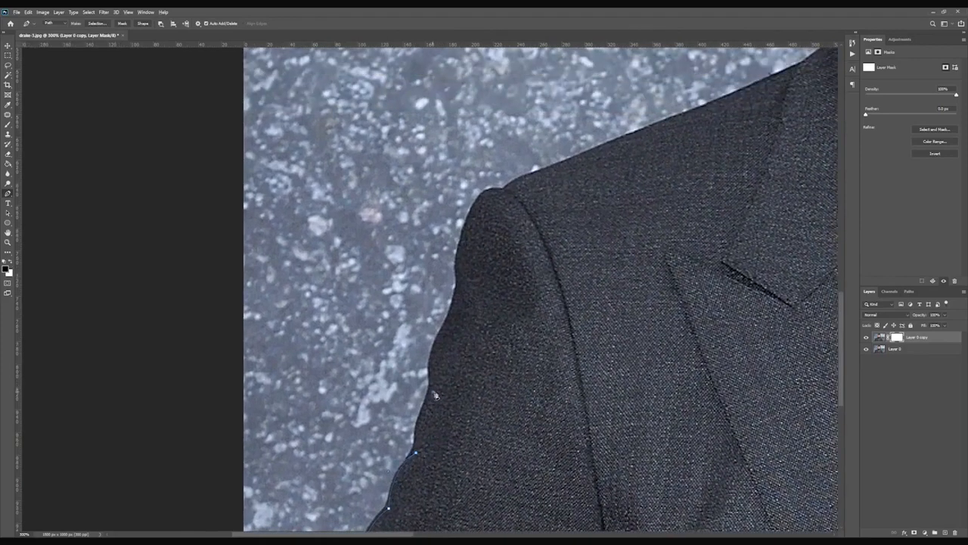
pyautogui.moveTo(444, 379); pyautogui.dragTo(438, 390)
pyautogui.moveTo(434, 392); pyautogui.dragTo(439, 413)
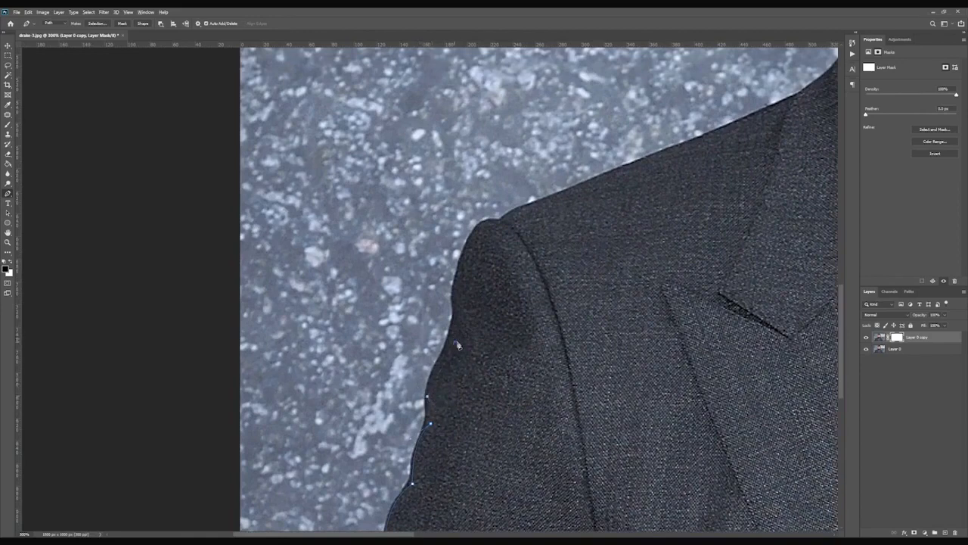
# Continue the path around the rounded top of the left shoulder.
pyautogui.moveTo(455, 342); pyautogui.dragTo(479, 322)
pyautogui.moveTo(477, 316); pyautogui.dragTo(506, 380)
pyautogui.click(492, 382)
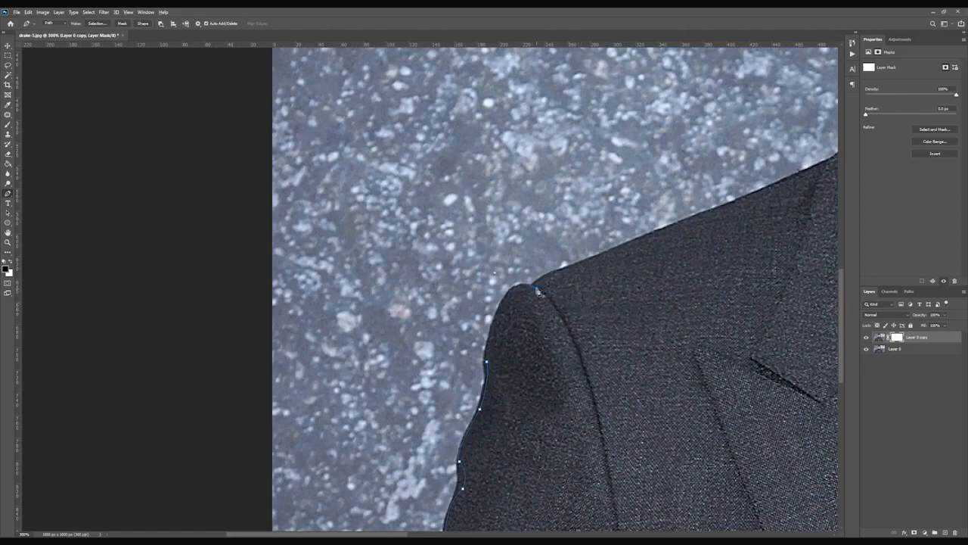
pyautogui.moveTo(612, 276); pyautogui.dragTo(574, 256)
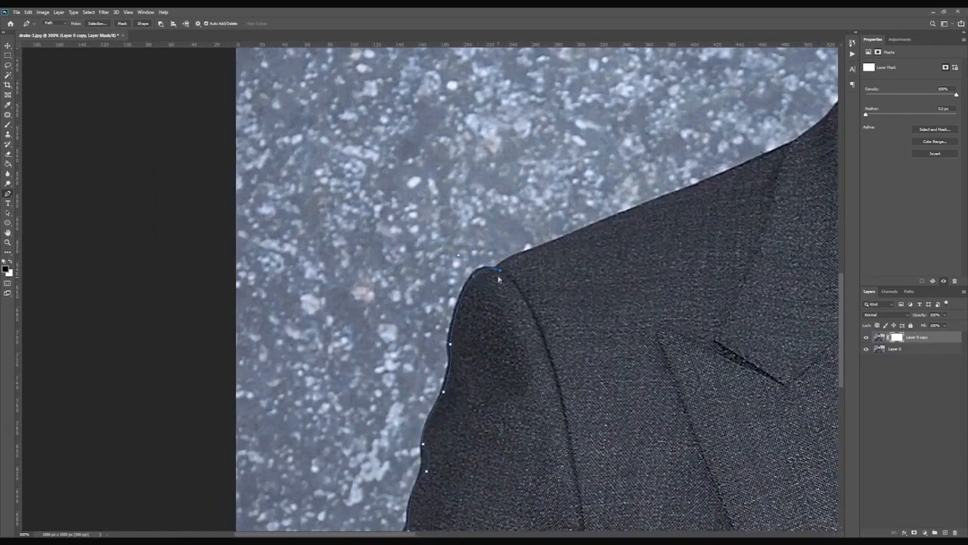
pyautogui.moveTo(498, 271); pyautogui.dragTo(323, 441)
pyautogui.keyDown('alt'); pyautogui.click(497, 268); pyautogui.keyUp('alt')
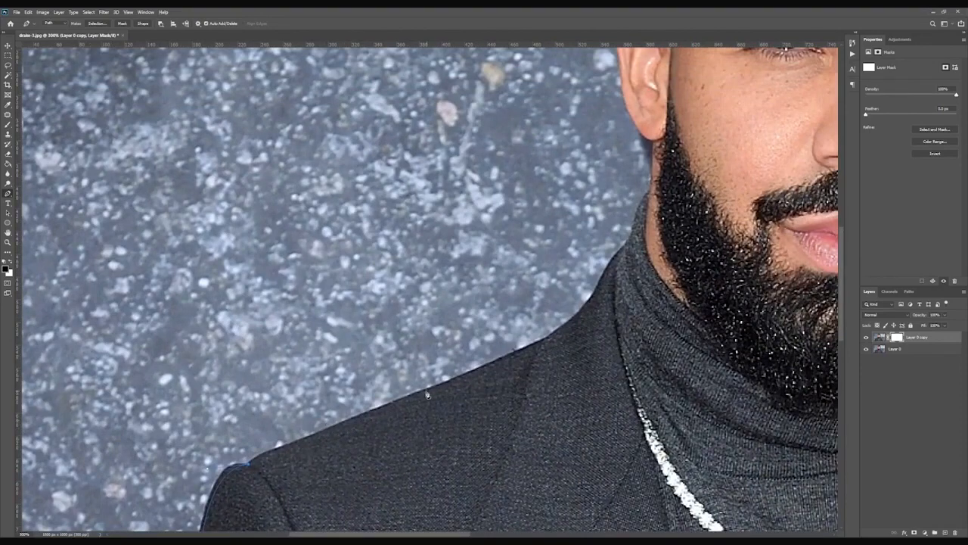
# Trace the path along the left shoulder line up to the neck and the beard.
pyautogui.moveTo(406, 398); pyautogui.dragTo(466, 379)
pyautogui.click(566, 327)
pyautogui.moveTo(601, 275); pyautogui.dragTo(580, 395)
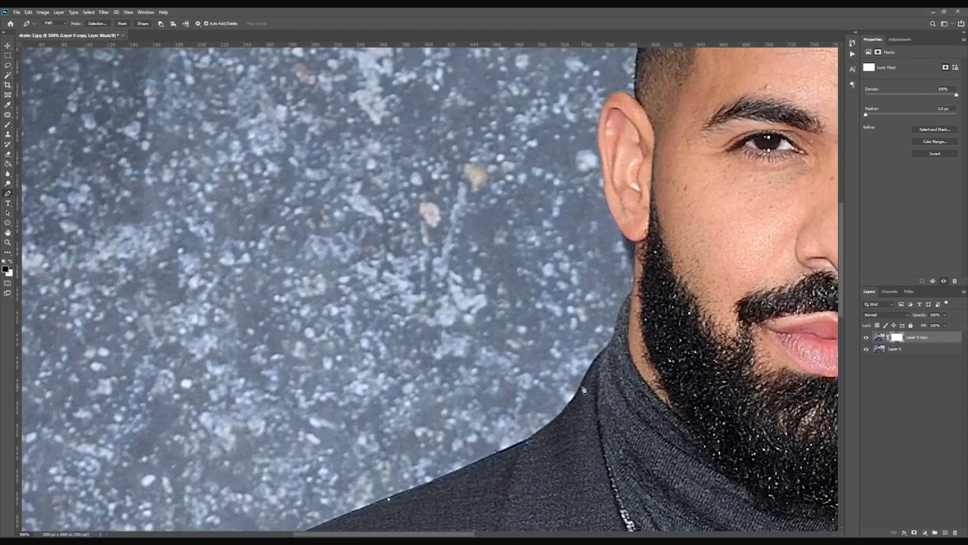
pyautogui.click(563, 418)
pyautogui.keyDown('alt'); pyautogui.click(583, 386); pyautogui.keyUp('alt')
pyautogui.moveTo(644, 303); pyautogui.dragTo(572, 410)
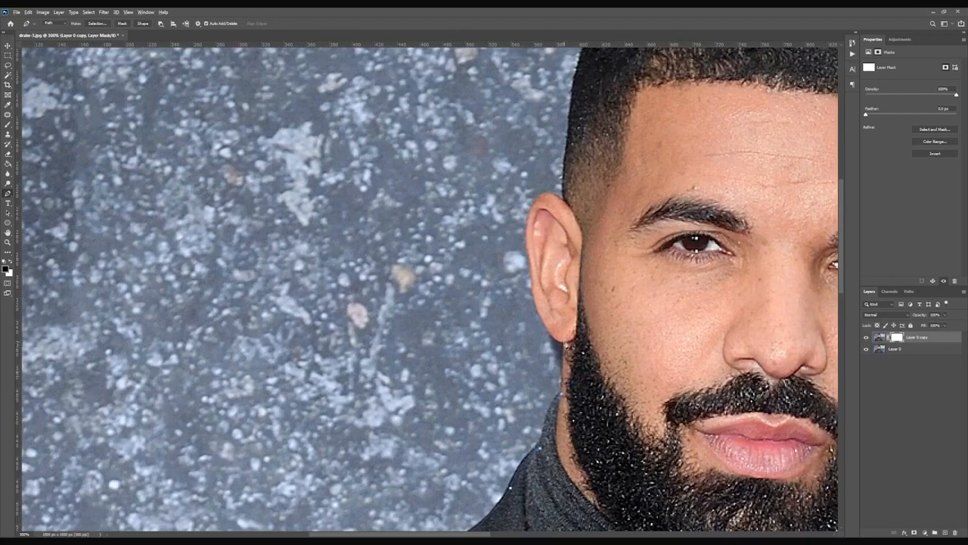
# Trace the path around the left ear and over the hair to close it at the top of the head.
pyautogui.moveTo(592, 307); pyautogui.dragTo(541, 420)
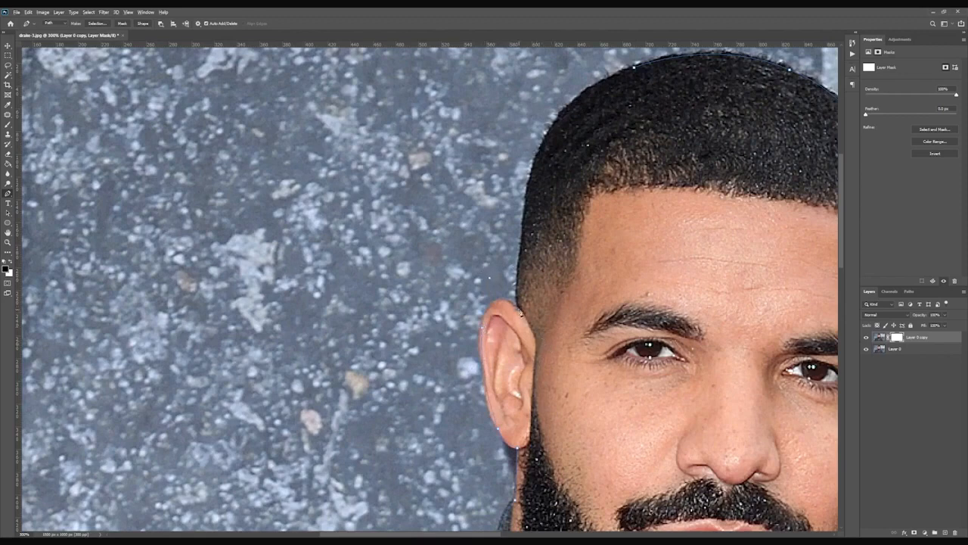
pyautogui.moveTo(550, 254); pyautogui.dragTo(488, 371)
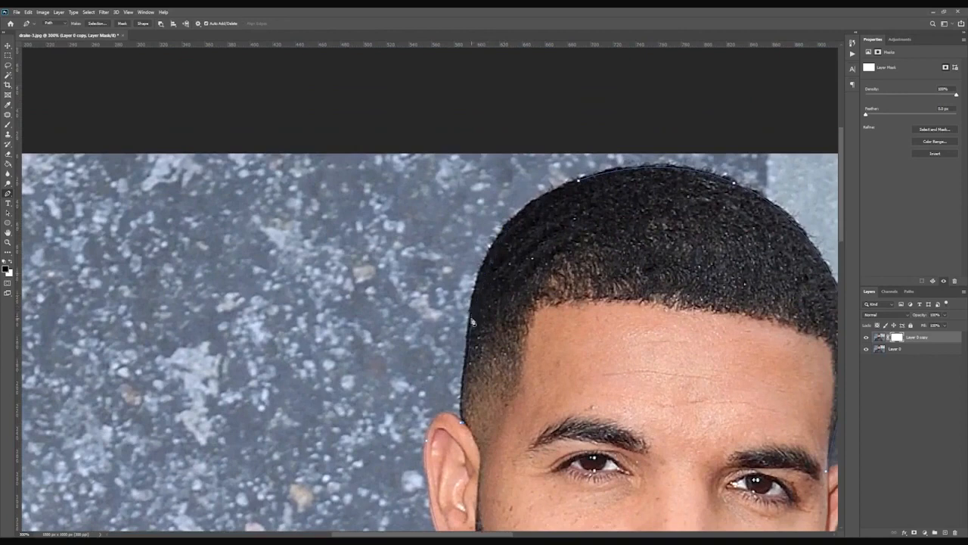
pyautogui.moveTo(472, 321); pyautogui.dragTo(481, 281)
pyautogui.keyDown('alt'); pyautogui.click(472, 315); pyautogui.keyUp('alt')
pyautogui.moveTo(573, 255); pyautogui.dragTo(543, 279)
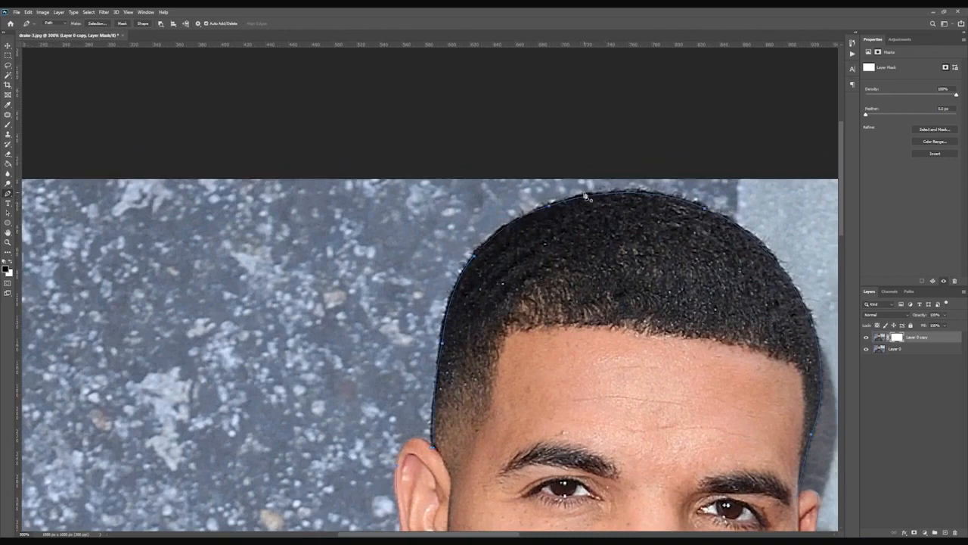
pyautogui.click(584, 195)
# Try loading a selection from the copy layer's mask as a new selection.
pyautogui.hotkey('ctrl', '0')
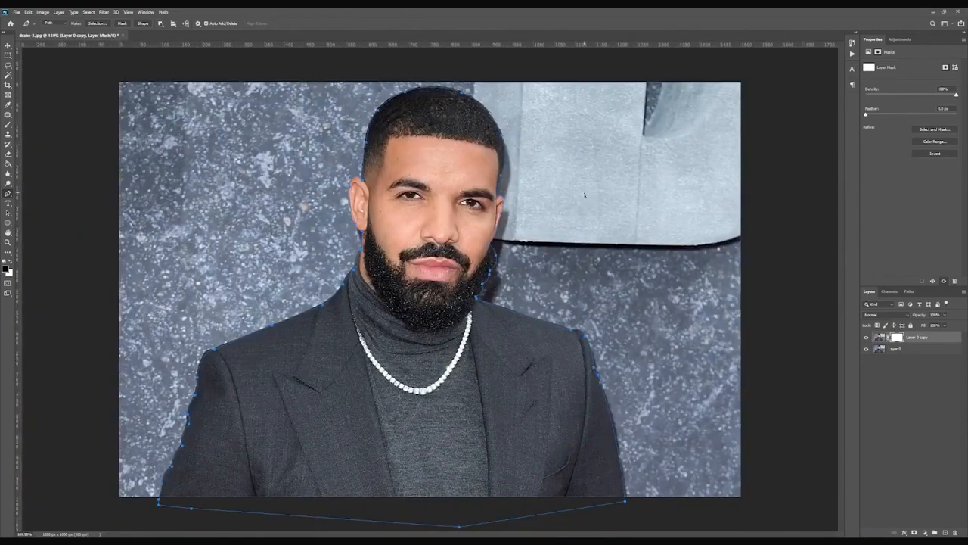
pyautogui.hotkey('ctrl', 'Return')
pyautogui.click(8, 55)
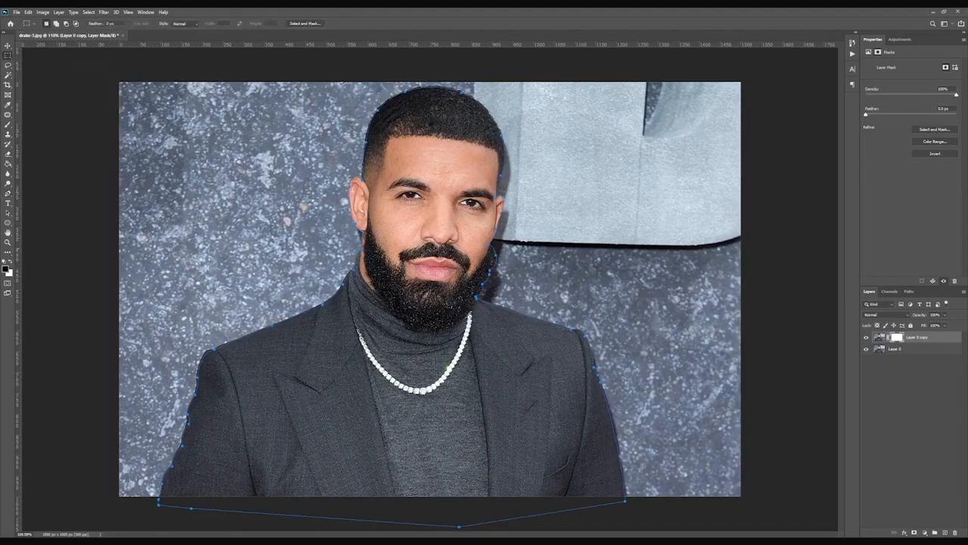
pyautogui.rightClick(441, 223)
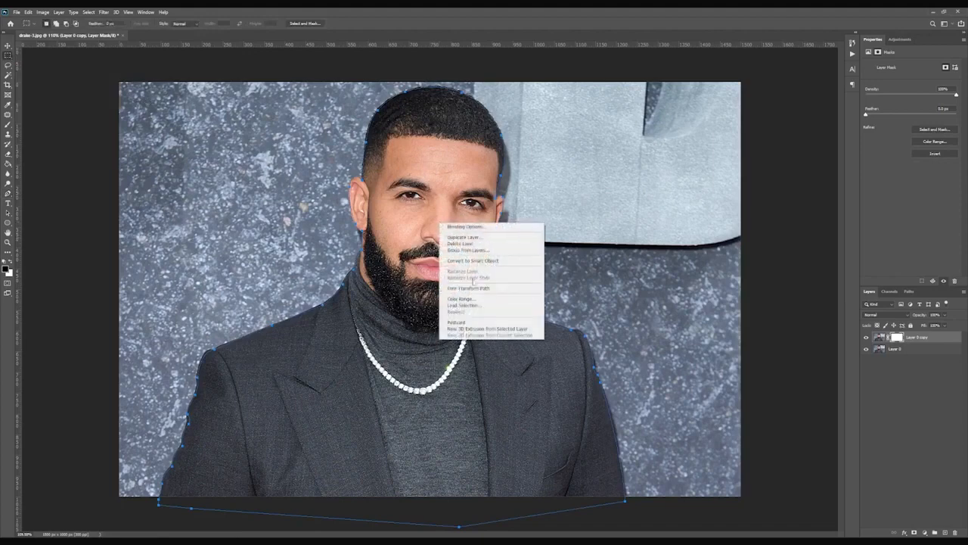
pyautogui.click(468, 305)
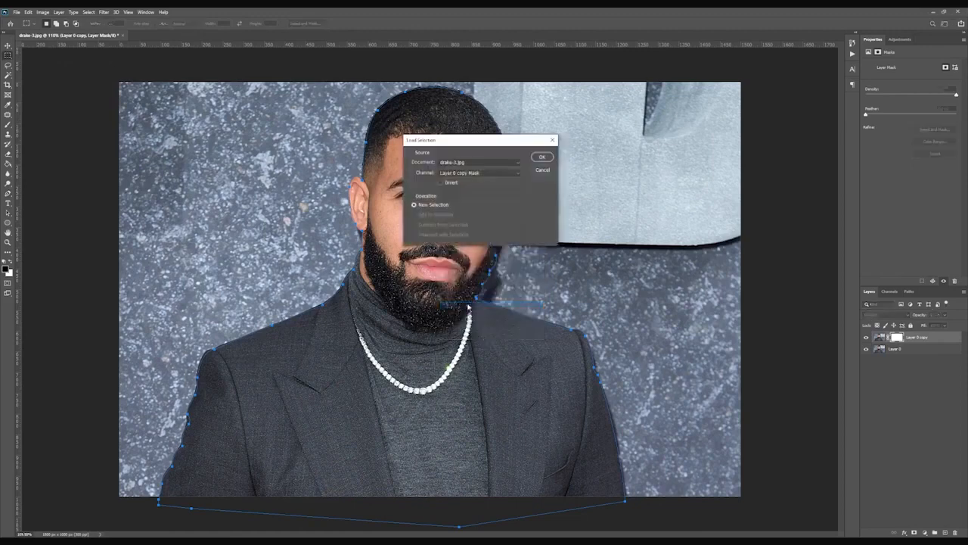
pyautogui.press('Return')
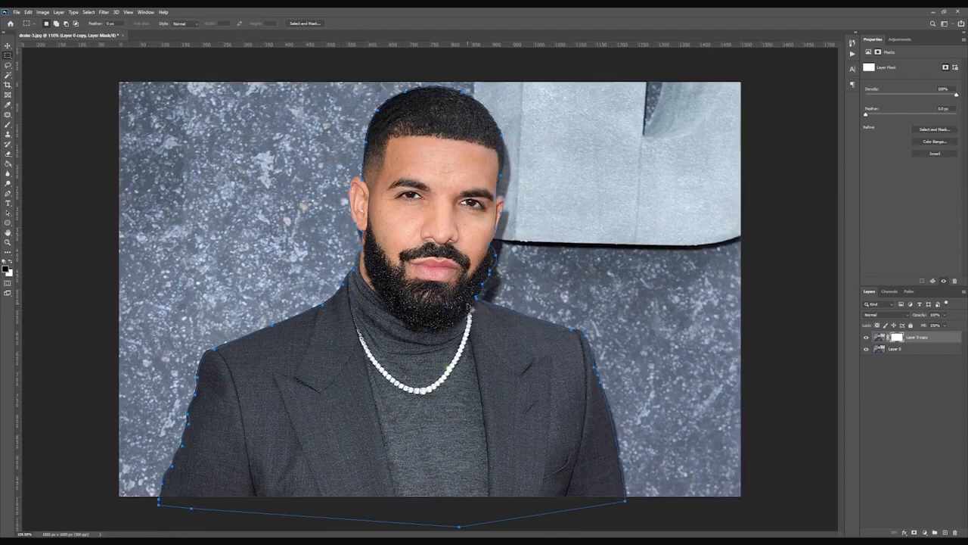
# Convert the closed path into a selection.
pyautogui.hotkey('ctrl', 'Return')
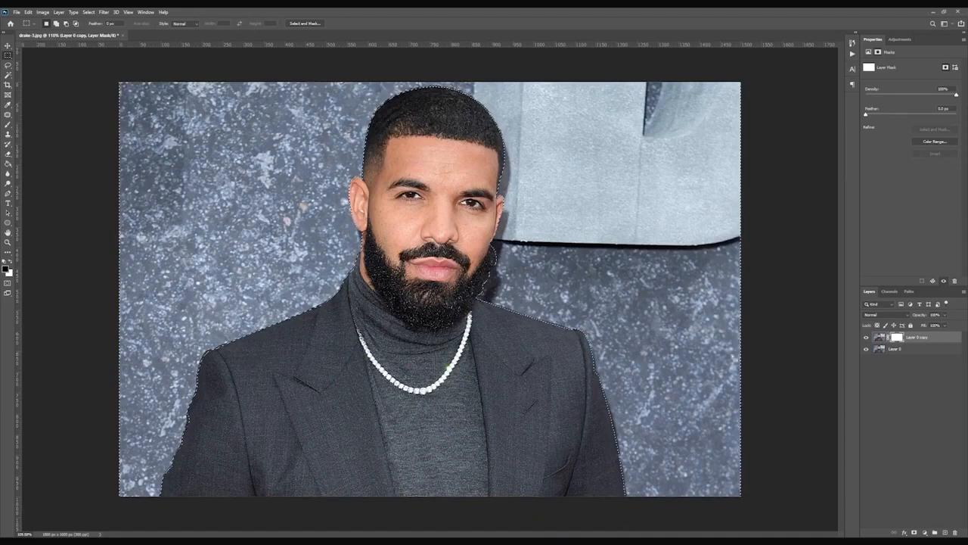
pyautogui.hotkey('ctrl', '-')
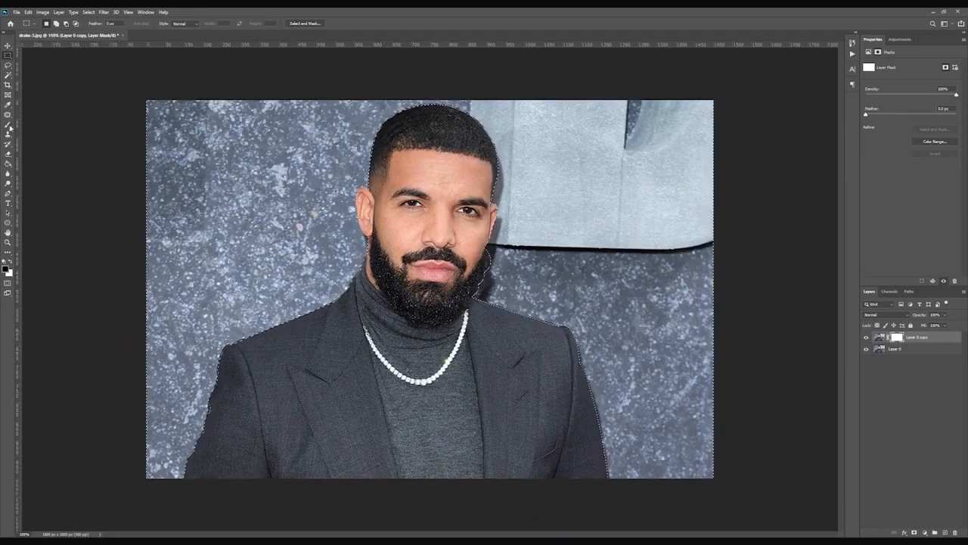
# Switch to the Brush tool with black as foreground colour and set the brush hardness to 100%.
pyautogui.click(8, 126)
pyautogui.click(12, 262)
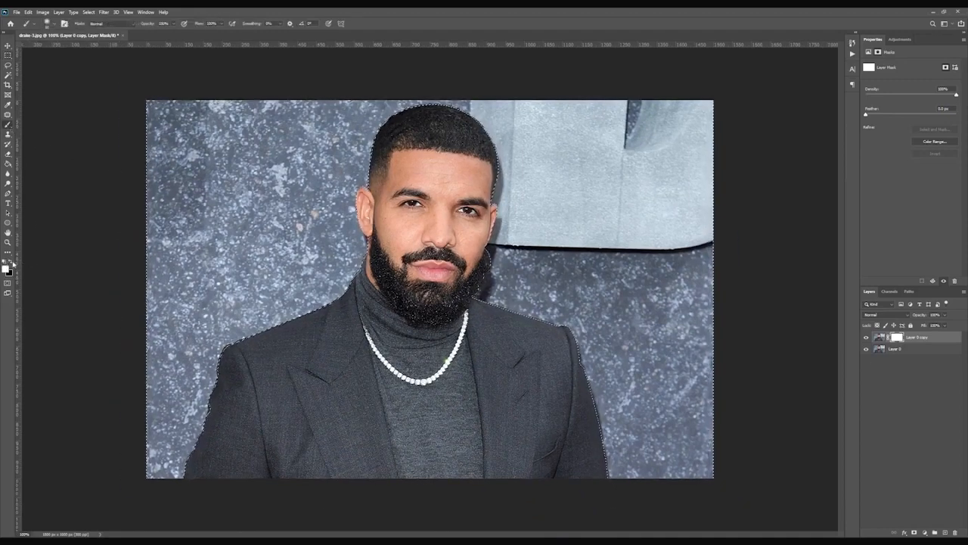
pyautogui.click(12, 262)
pyautogui.rightClick(398, 231)
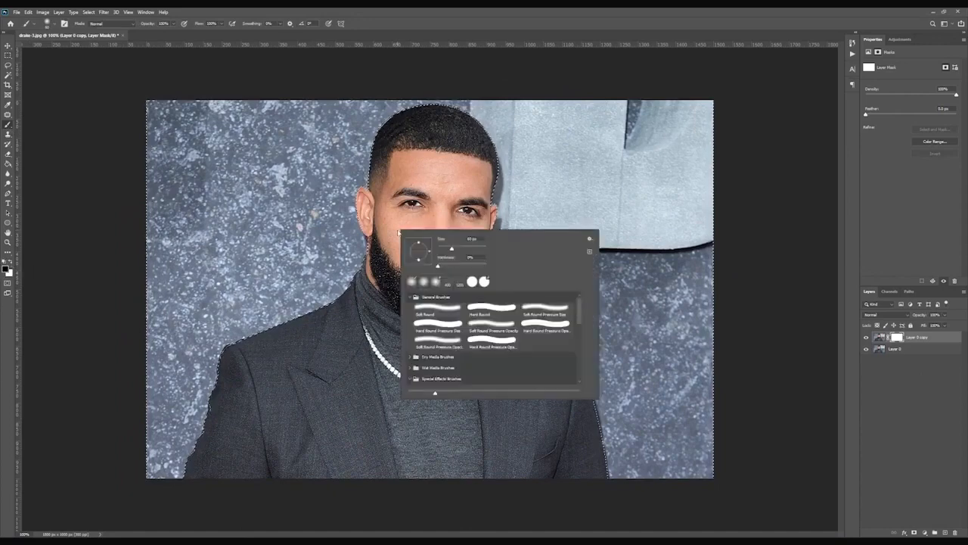
pyautogui.moveTo(437, 265); pyautogui.dragTo(457, 266)
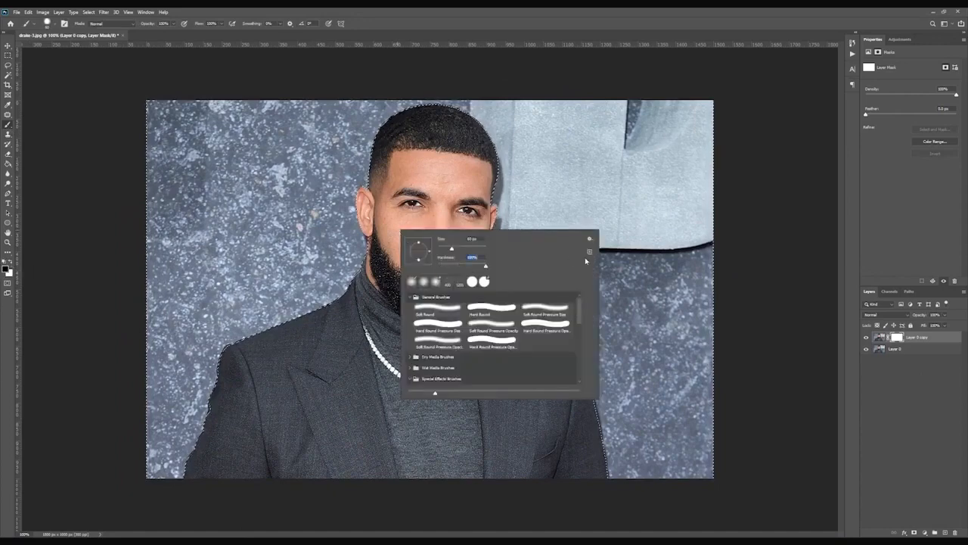
pyautogui.press('Return')
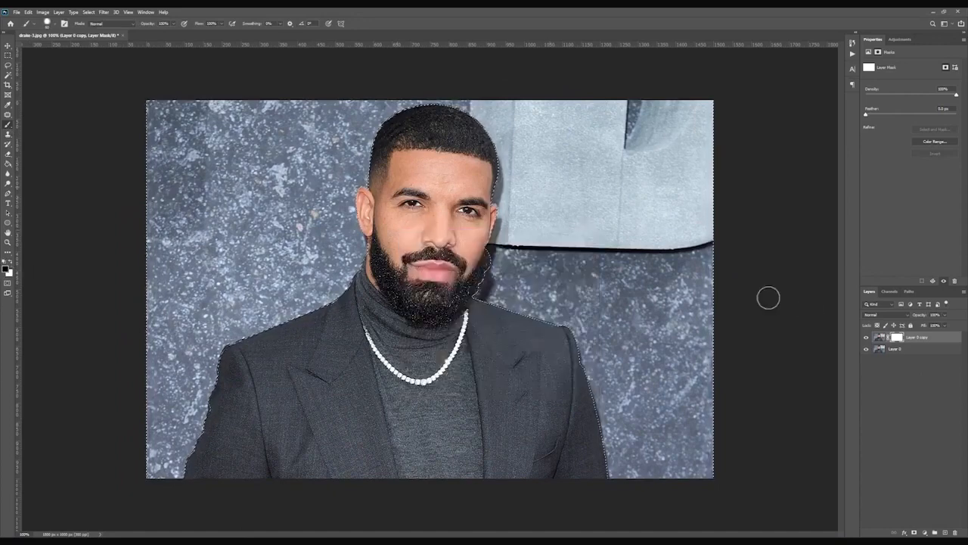
# Hide the original layer, enlarge the brush and paint black over the background on the layer mask.
pyautogui.click(866, 349)
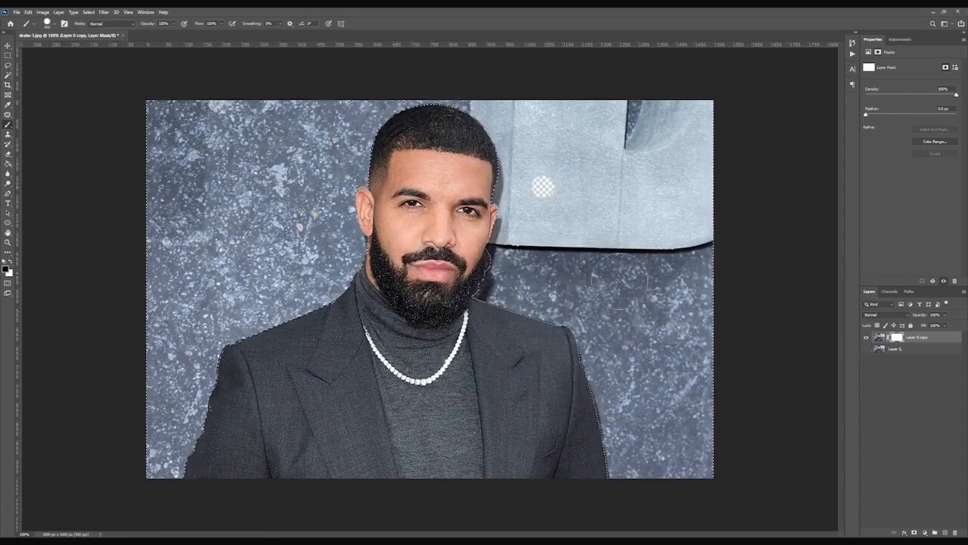
pyautogui.press(']')
pyautogui.press(']')
pyautogui.press(']')
pyautogui.press(']')
pyautogui.press(']')
pyautogui.press(']')
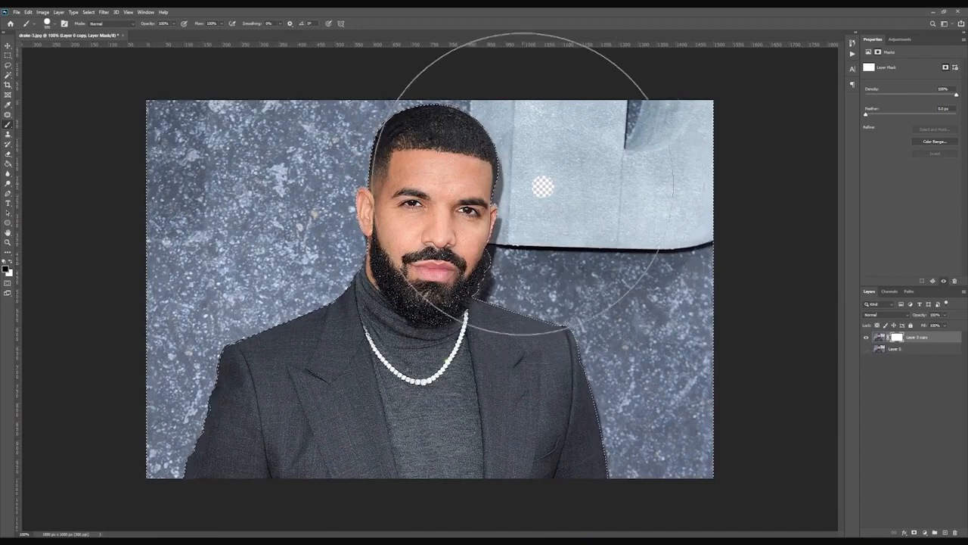
pyautogui.moveTo(540, 188)
pyautogui.mouseDown()
pyautogui.moveTo(627, 175)
pyautogui.moveTo(664, 184)
pyautogui.moveTo(697, 303)
pyautogui.moveTo(636, 368)
pyautogui.moveTo(473, 386)
pyautogui.moveTo(563, 416)
pyautogui.moveTo(713, 288)
pyautogui.mouseUp()
pyautogui.moveTo(317, 144)
pyautogui.mouseDown()
pyautogui.moveTo(268, 268)
pyautogui.moveTo(171, 365)
pyautogui.moveTo(175, 412)
pyautogui.mouseUp()
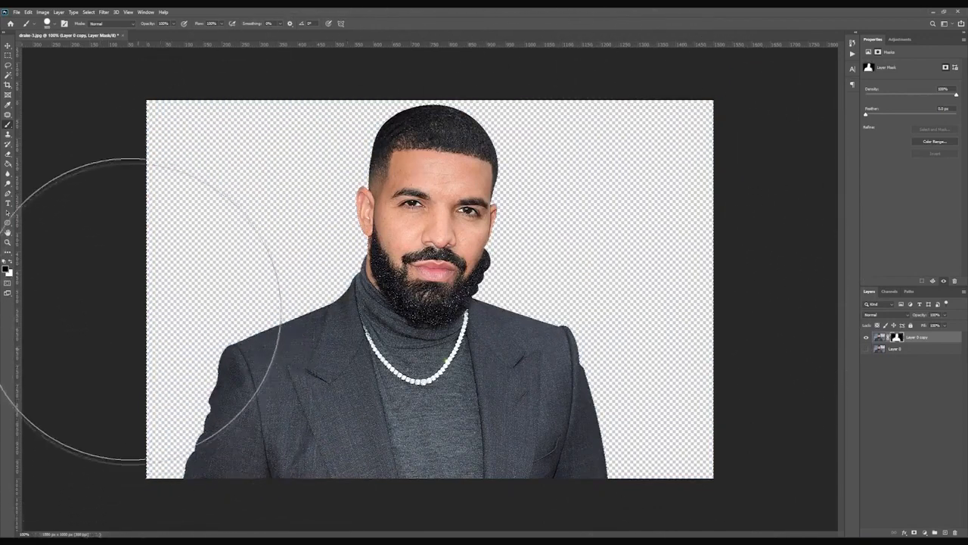